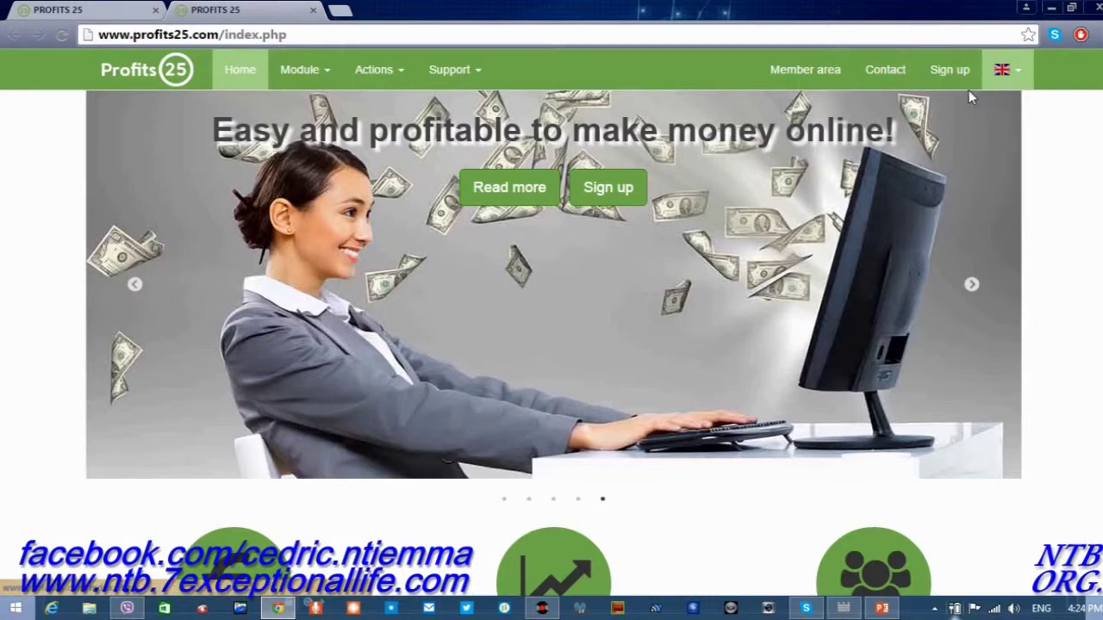
Switch the Profits25 site to French from the flag menu, then head for the sign-up link.
{"action": "left_click", "coordinate": [1020, 75]}
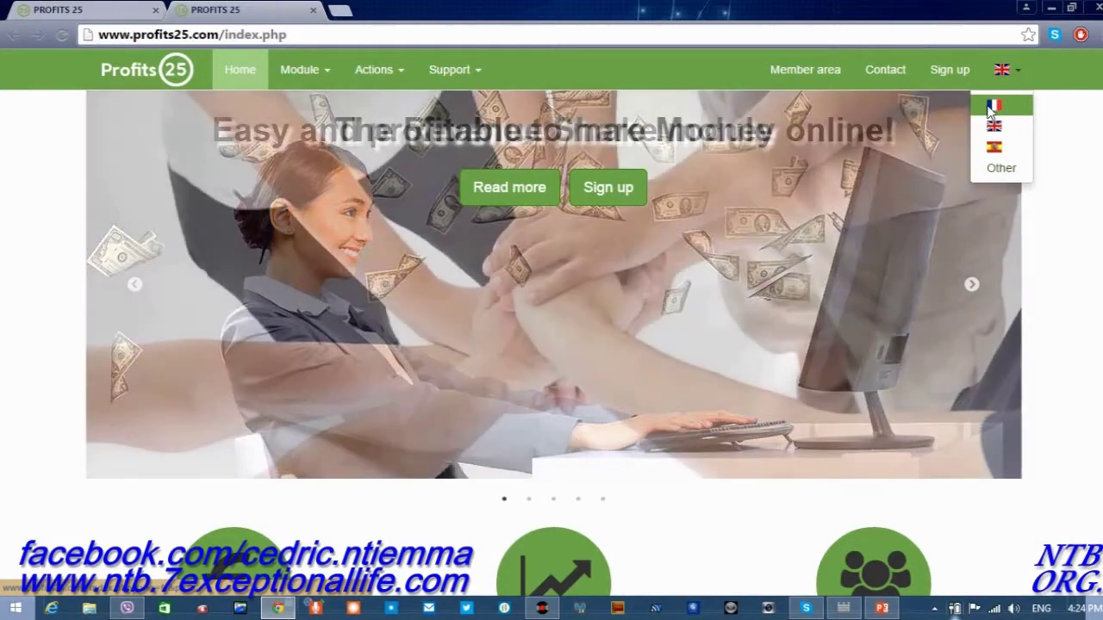
{"action": "left_click", "coordinate": [991, 107]}
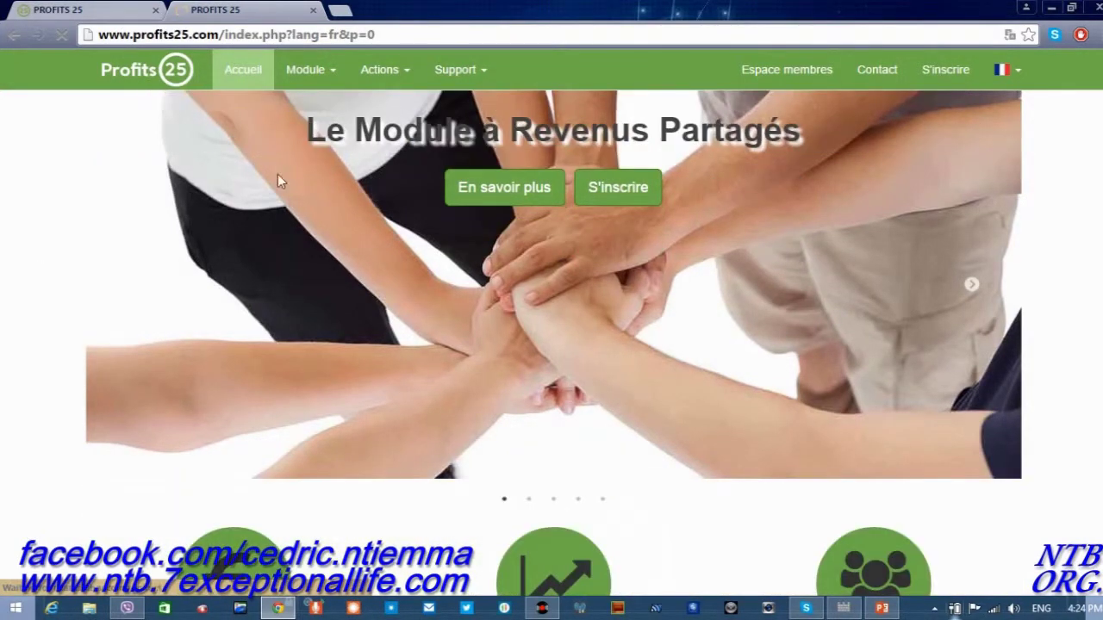
{"action": "left_click", "coordinate": [939, 72]}
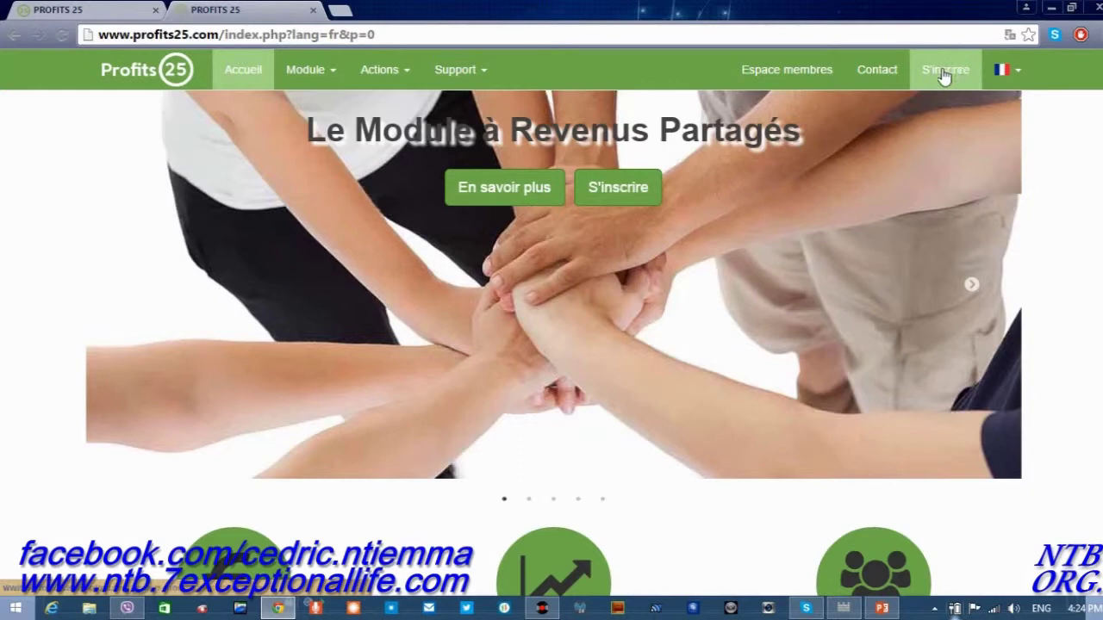
Open the S'inscrire link to bring up the French Inscription form.
{"action": "left_click", "coordinate": [944, 74]}
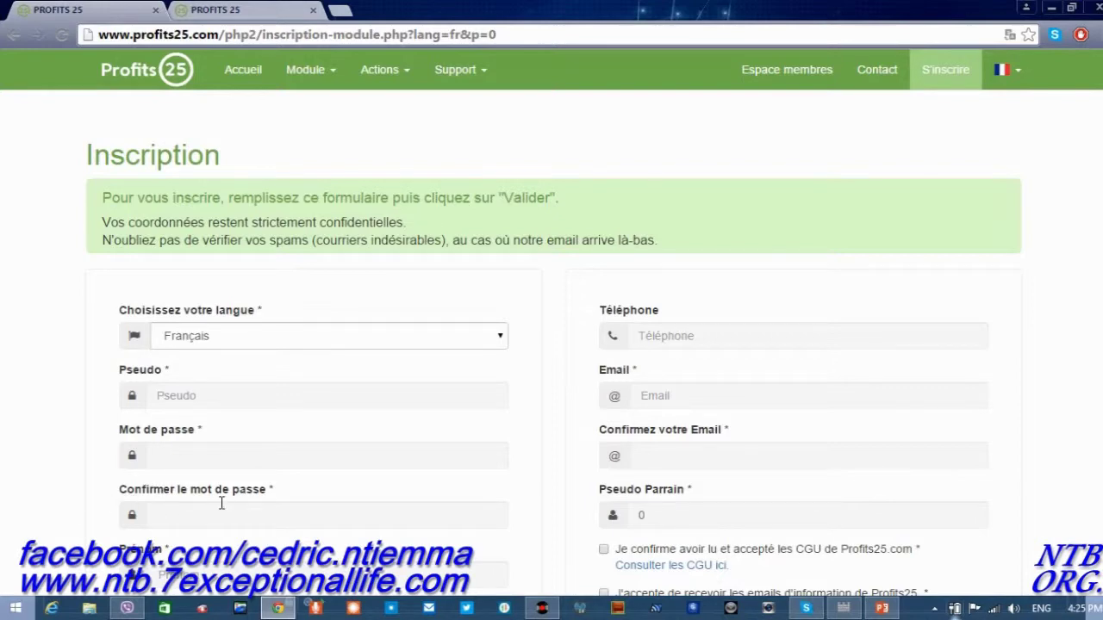
{"action": "scroll", "coordinate": [222, 504], "scroll_direction": "down", "scroll_amount": 1}
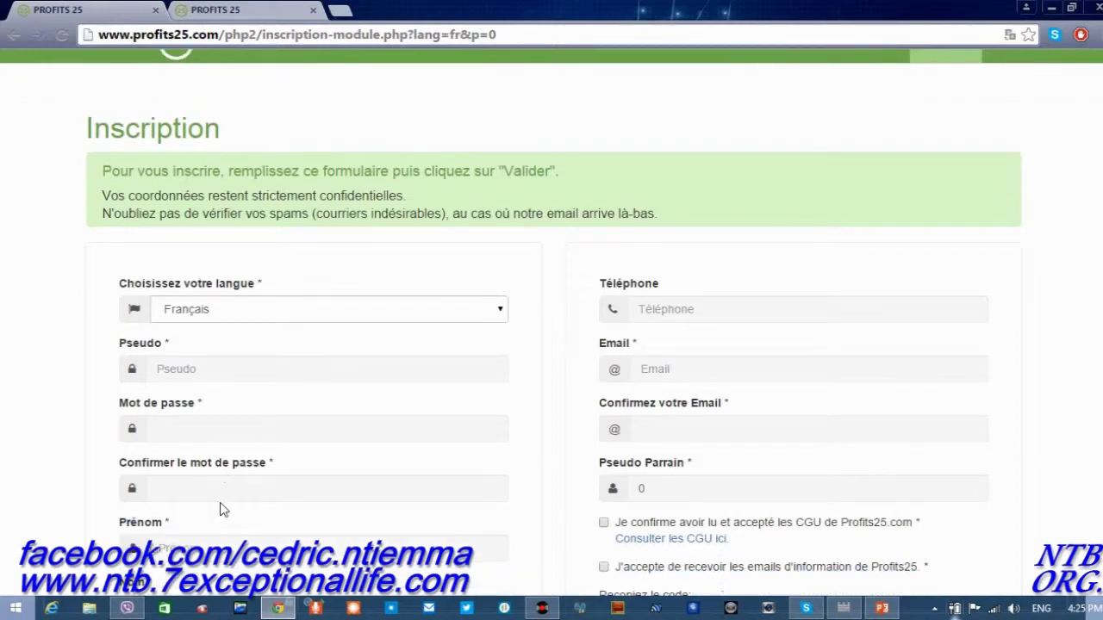
{"action": "left_click", "coordinate": [172, 429]}
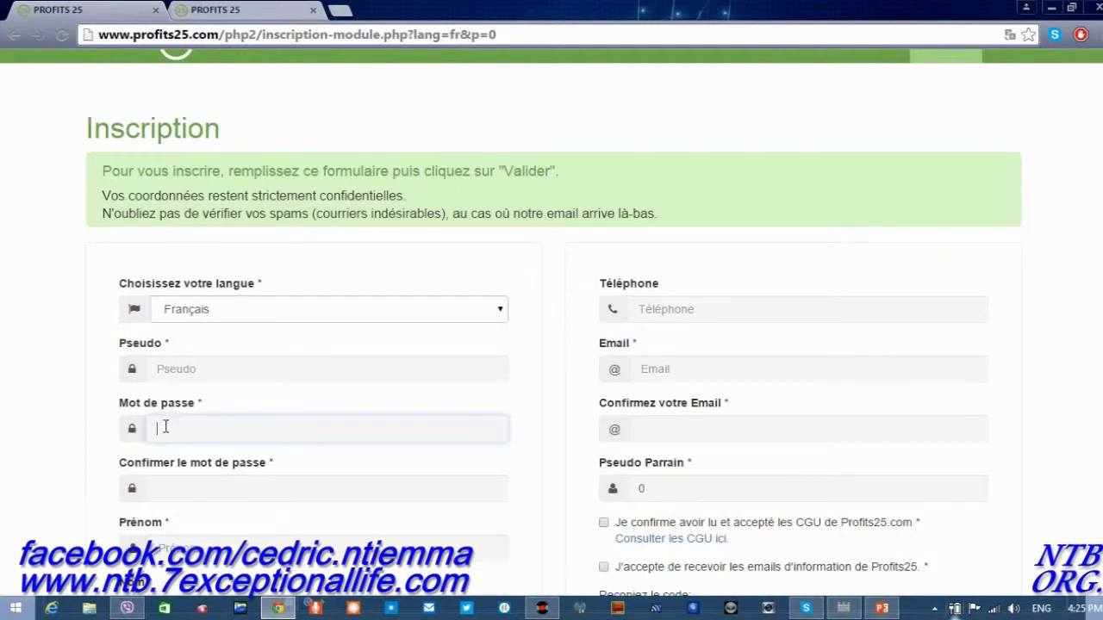
{"action": "left_click", "coordinate": [178, 498]}
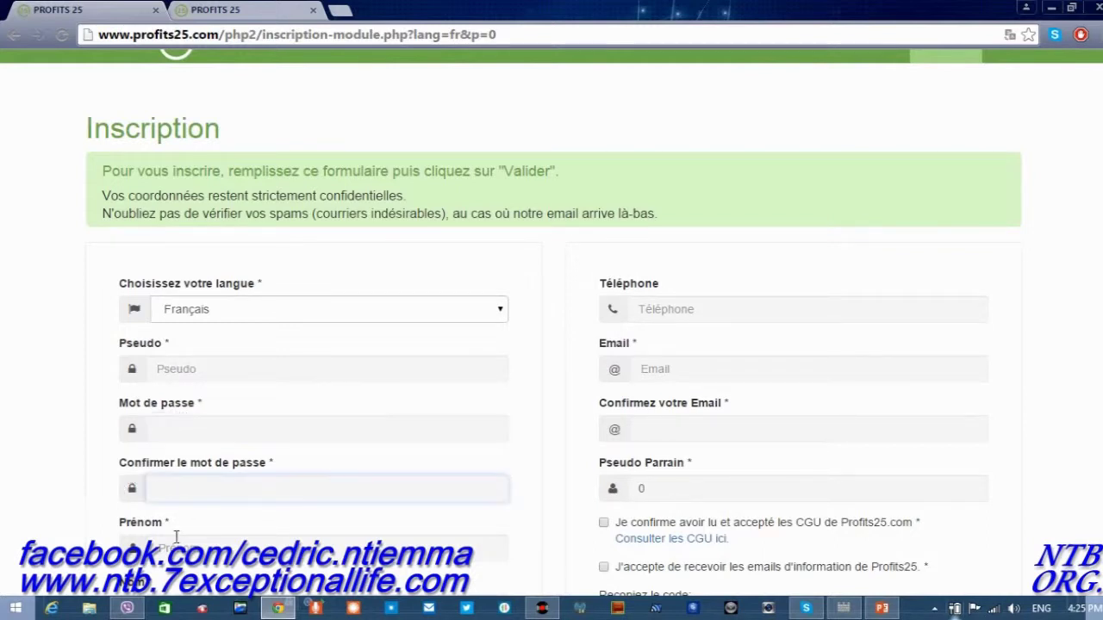
{"action": "left_click", "coordinate": [173, 543]}
{"action": "scroll", "coordinate": [174, 541], "scroll_direction": "down", "scroll_amount": 1}
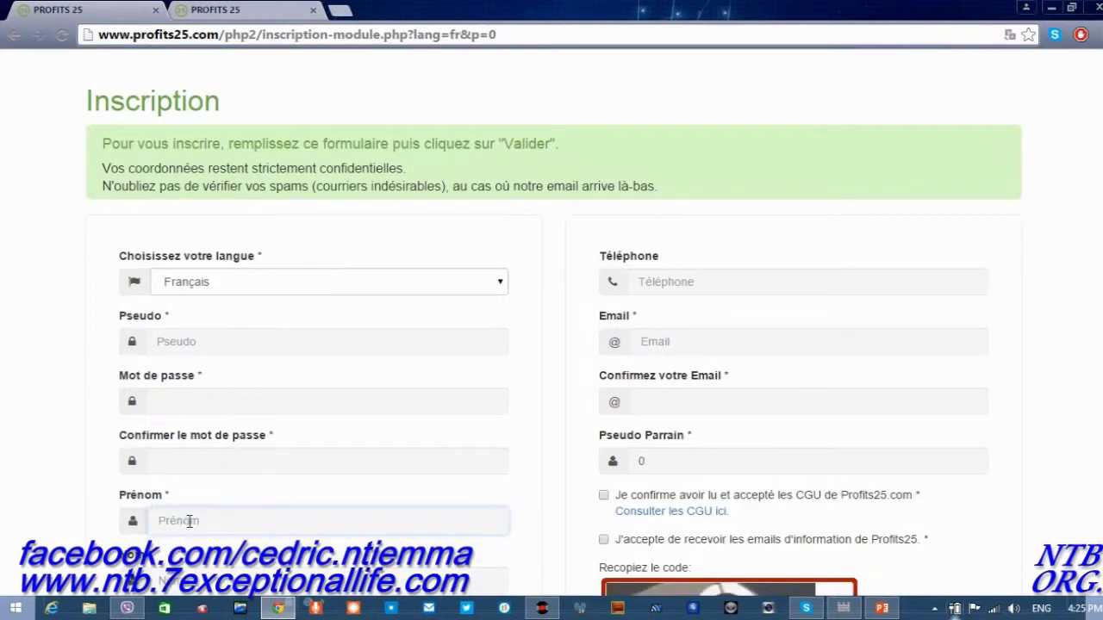
{"action": "scroll", "coordinate": [153, 562], "scroll_direction": "down", "scroll_amount": 1}
{"action": "scroll", "coordinate": [153, 562], "scroll_direction": "down", "scroll_amount": 1}
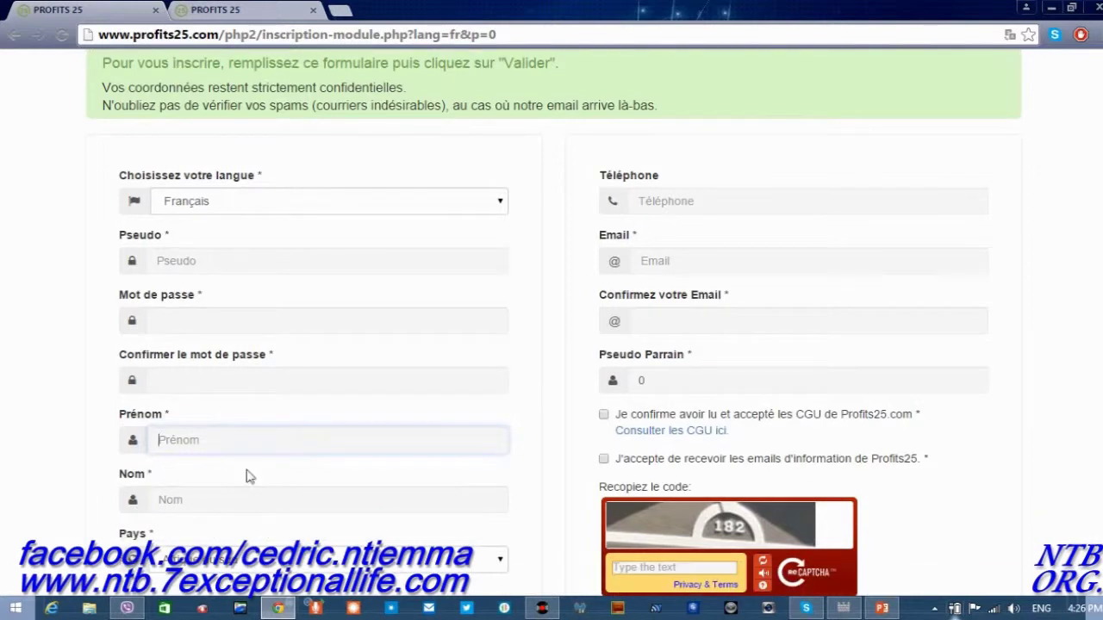
{"action": "scroll", "coordinate": [164, 555], "scroll_direction": "down", "scroll_amount": 1}
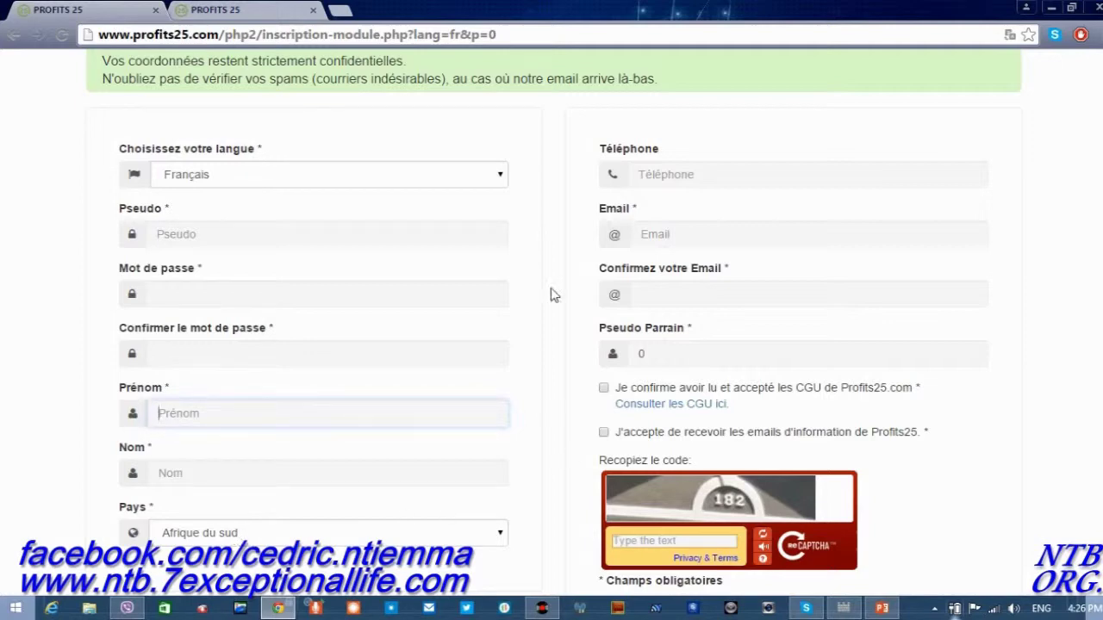
{"action": "left_click", "coordinate": [638, 179]}
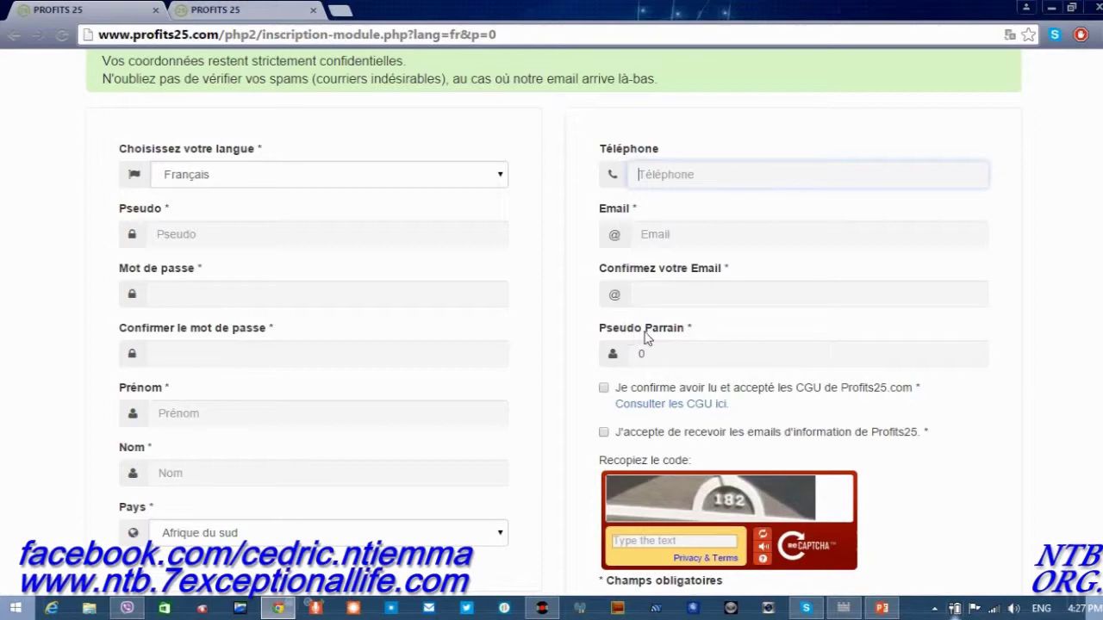
Replace the default 0 in Pseudo Parrain with the sponsor's username from the autocomplete.
{"action": "left_click", "coordinate": [657, 355]}
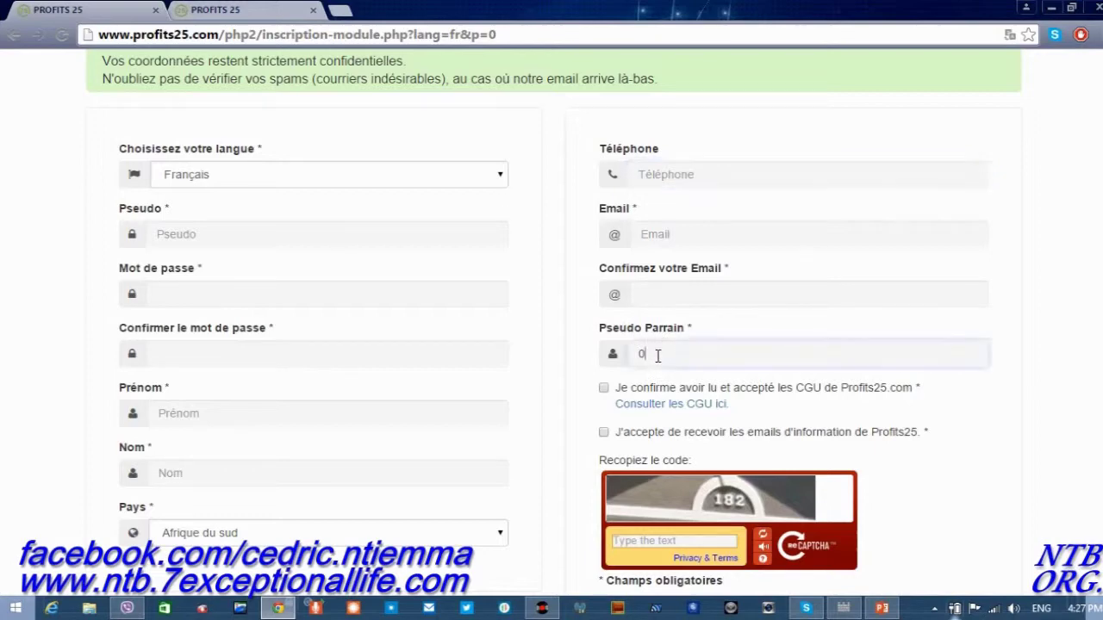
{"action": "key", "text": "BackSpace"}
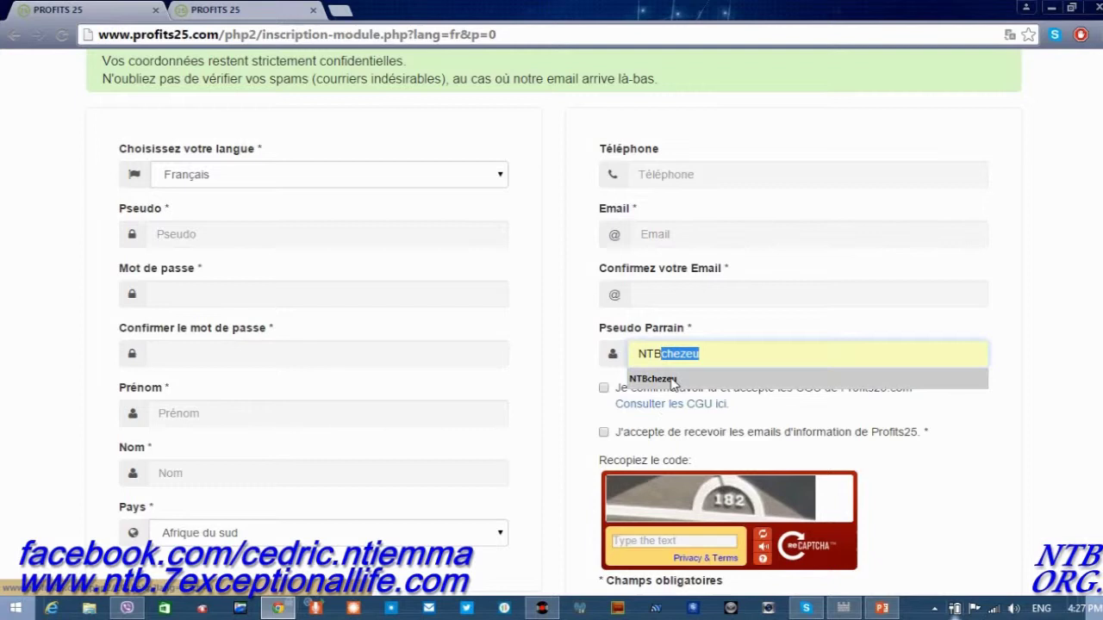
{"action": "left_click", "coordinate": [672, 383]}
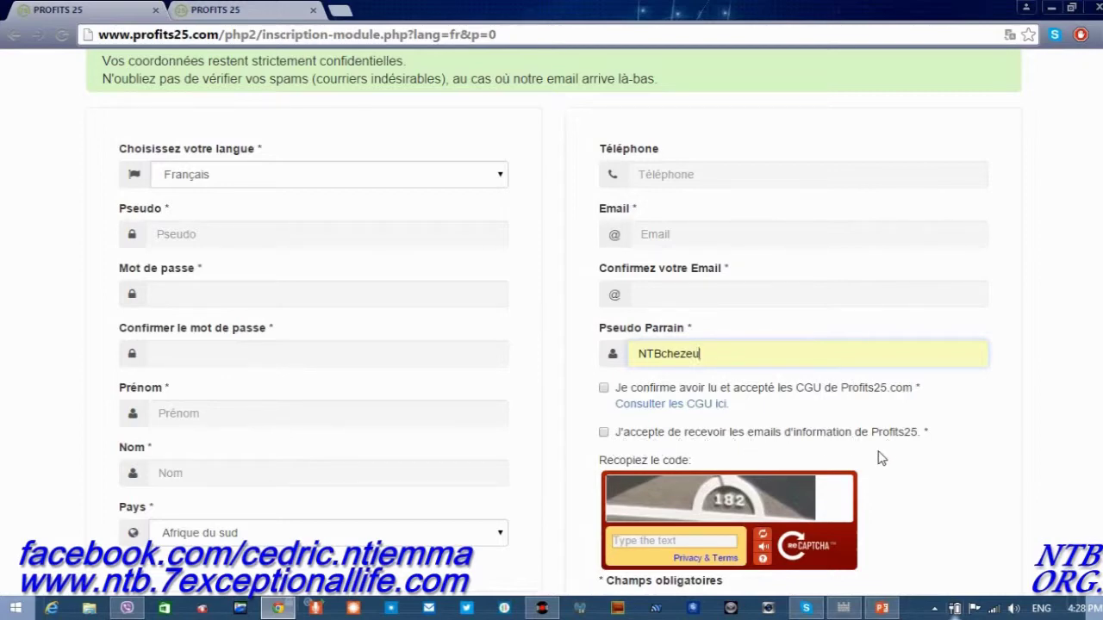
Opt in to Profits25 information emails and enter 182 as the captcha answer.
{"action": "left_click", "coordinate": [605, 436]}
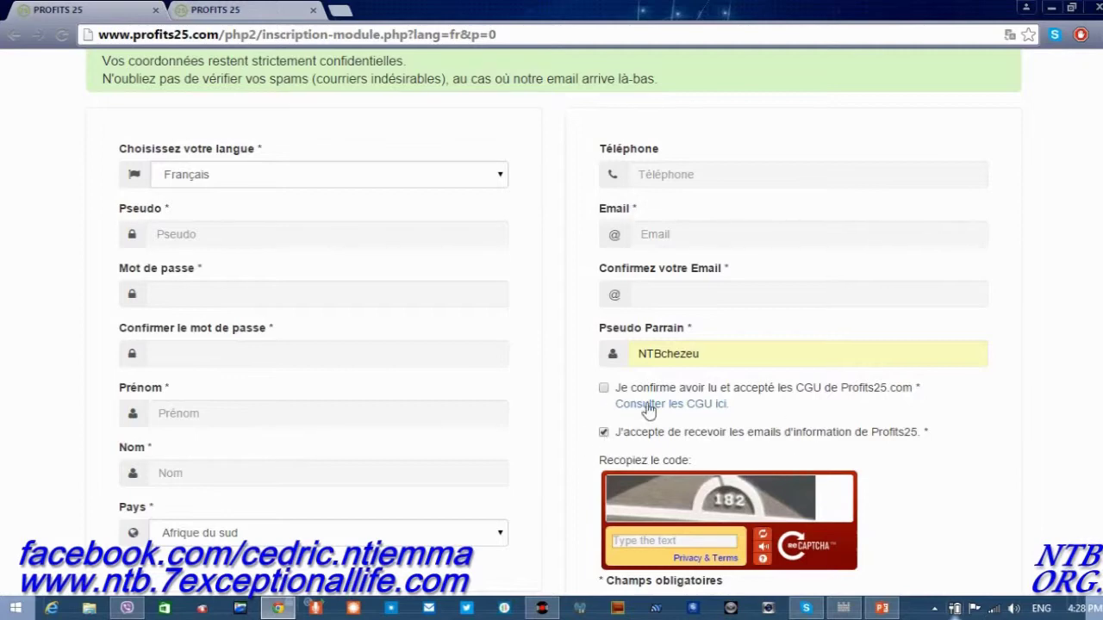
{"action": "scroll", "coordinate": [556, 429], "scroll_direction": "down", "scroll_amount": 1}
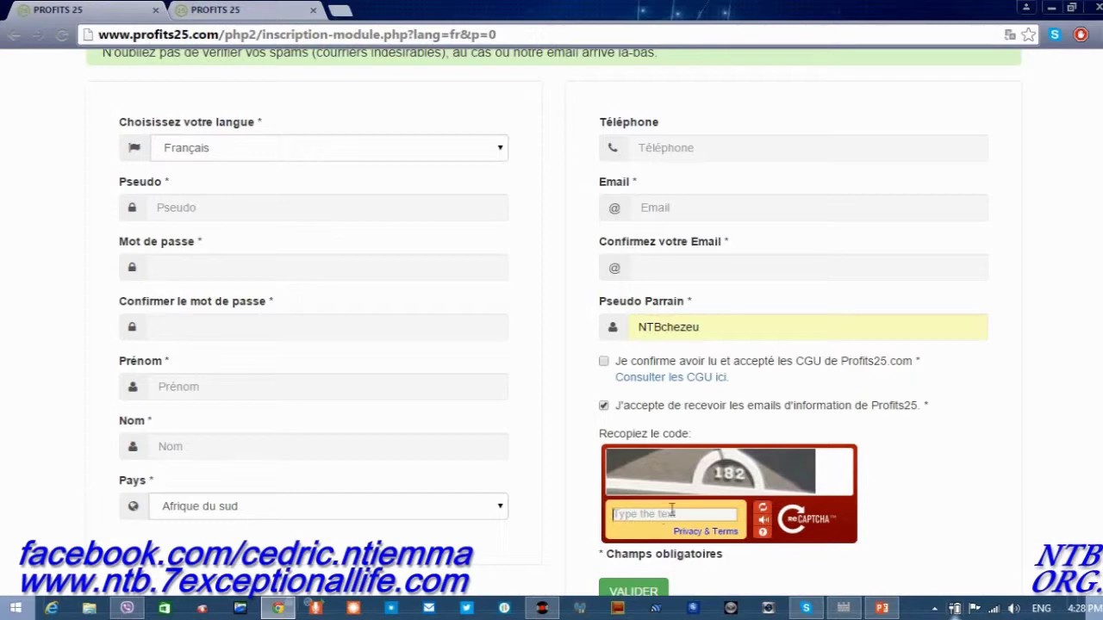
{"action": "type", "text": "182"}
{"action": "scroll", "coordinate": [919, 492], "scroll_direction": "down", "scroll_amount": 1}
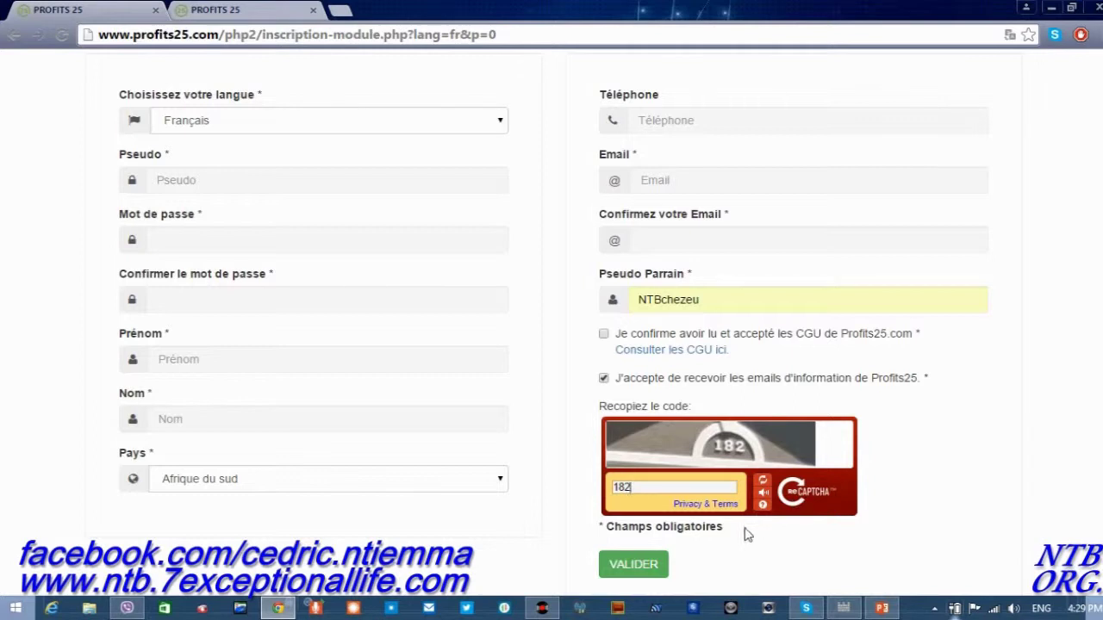
Leave the CGU checkbox unticked after toggling it, and scroll back up the form.
{"action": "left_click", "coordinate": [604, 334]}
{"action": "left_click", "coordinate": [604, 334]}
{"action": "scroll", "coordinate": [593, 427], "scroll_direction": "up", "scroll_amount": 1}
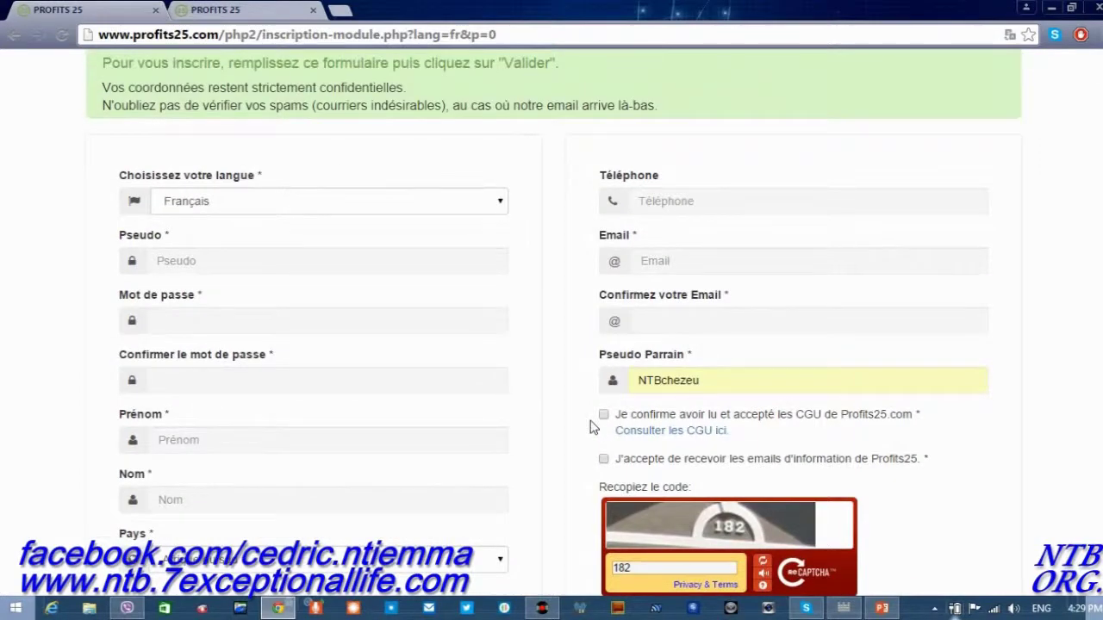
{"action": "scroll", "coordinate": [593, 428], "scroll_direction": "up", "scroll_amount": 2}
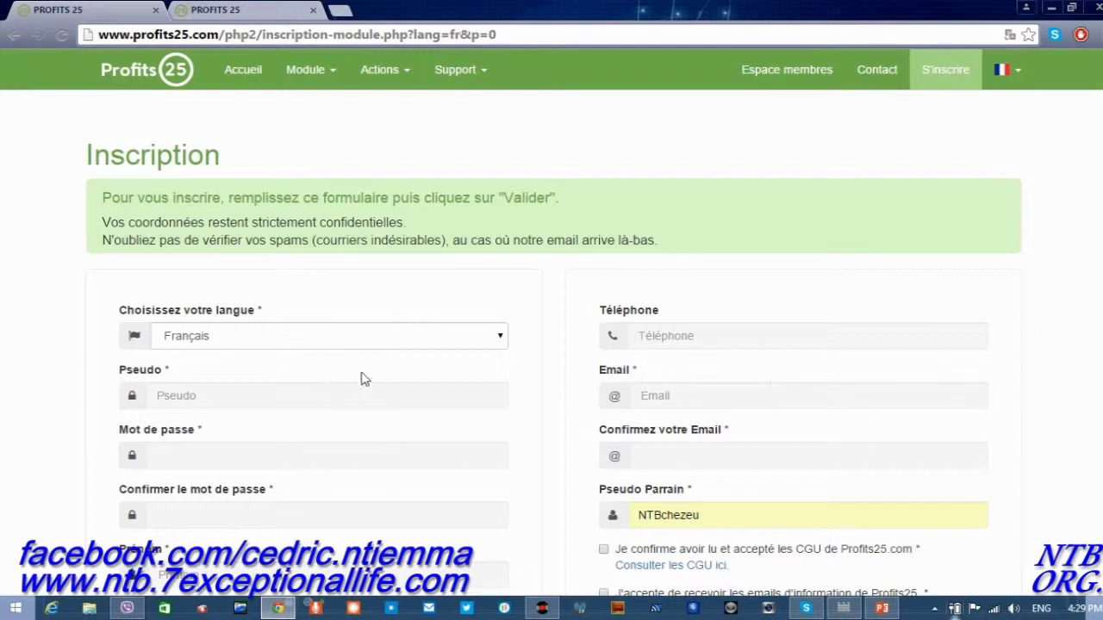
Look over the form back at the top, then pause the screen recorder.
{"action": "scroll", "coordinate": [391, 389], "scroll_direction": "down", "scroll_amount": 1}
{"action": "scroll", "coordinate": [391, 389], "scroll_direction": "down", "scroll_amount": 1}
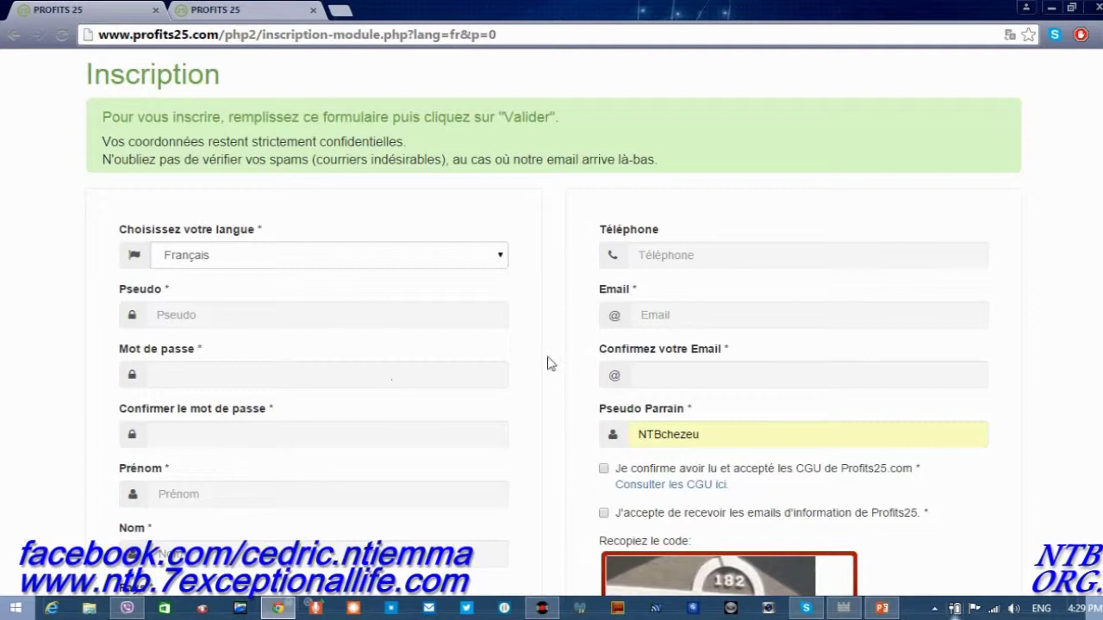
{"action": "scroll", "coordinate": [552, 362], "scroll_direction": "up", "scroll_amount": 1}
{"action": "scroll", "coordinate": [553, 363], "scroll_direction": "up", "scroll_amount": 1}
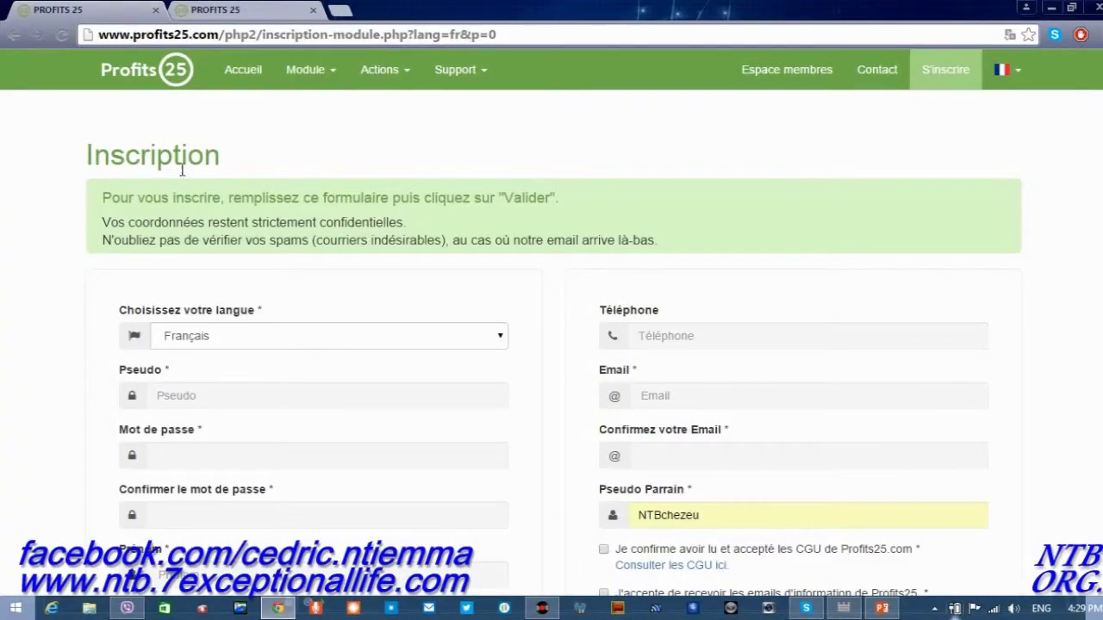
{"action": "mouse_move", "coordinate": [500, 7]}
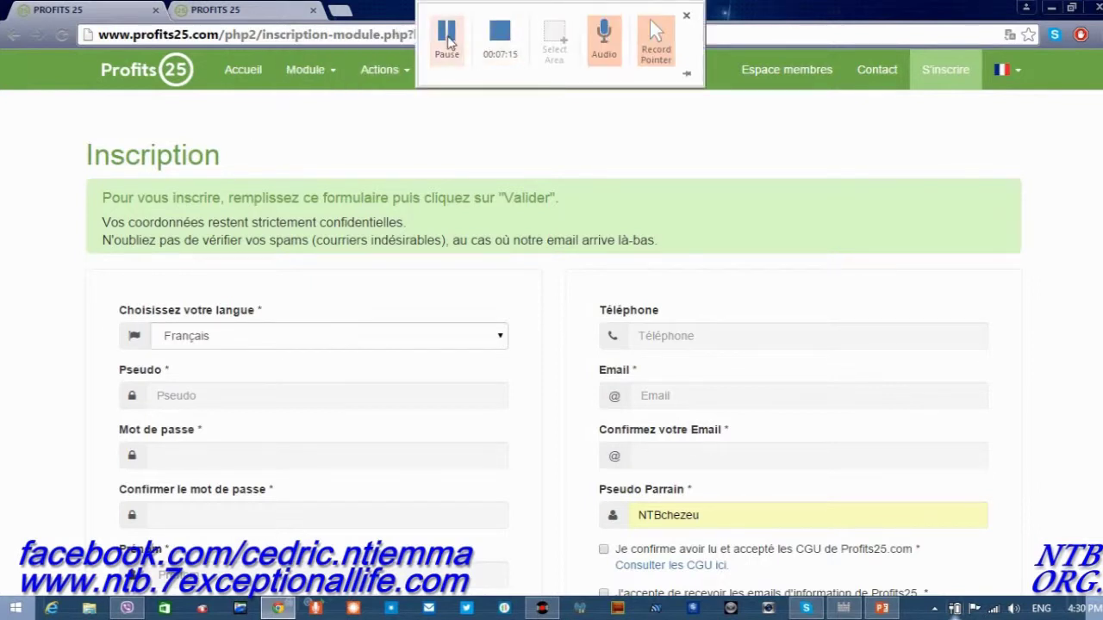
{"action": "left_click", "coordinate": [448, 41]}
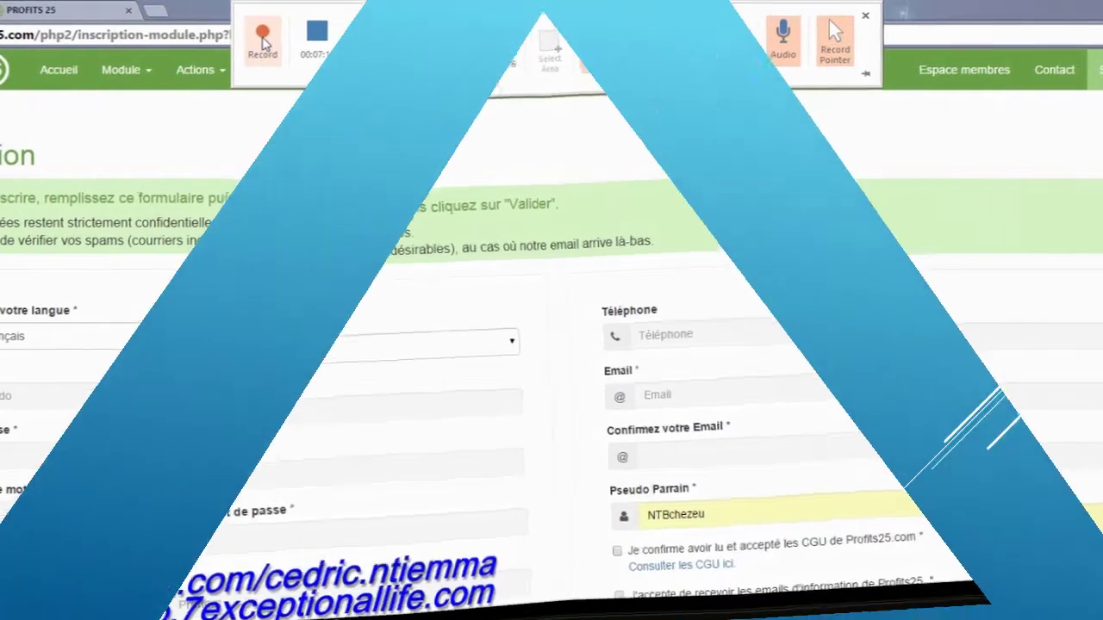